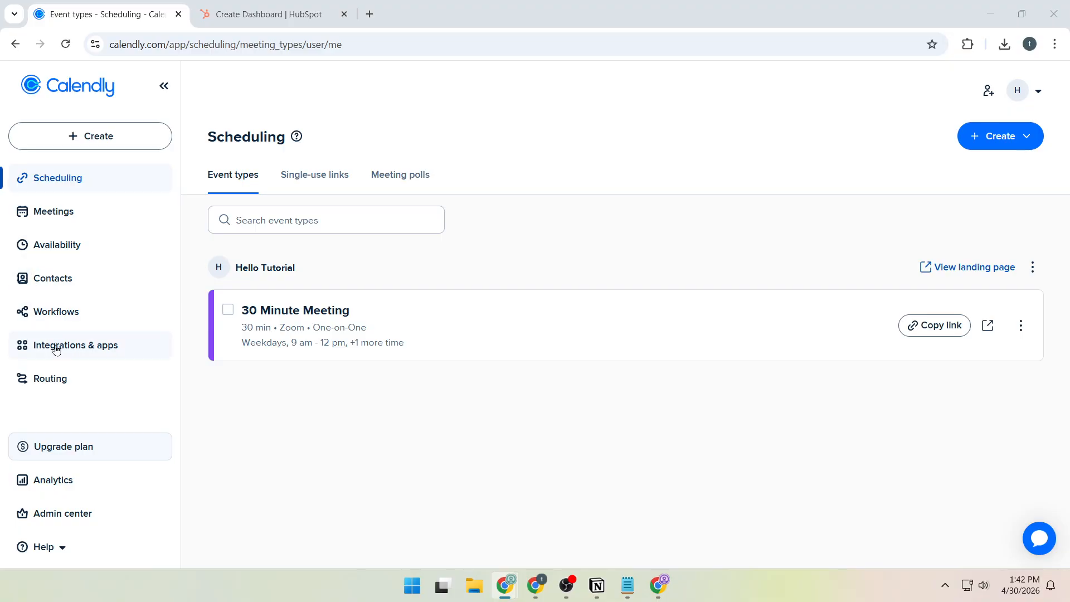
Browse the integrations and apps directory, search it for HubSpot, and open the HubSpot integration page.
left_click(79, 350)
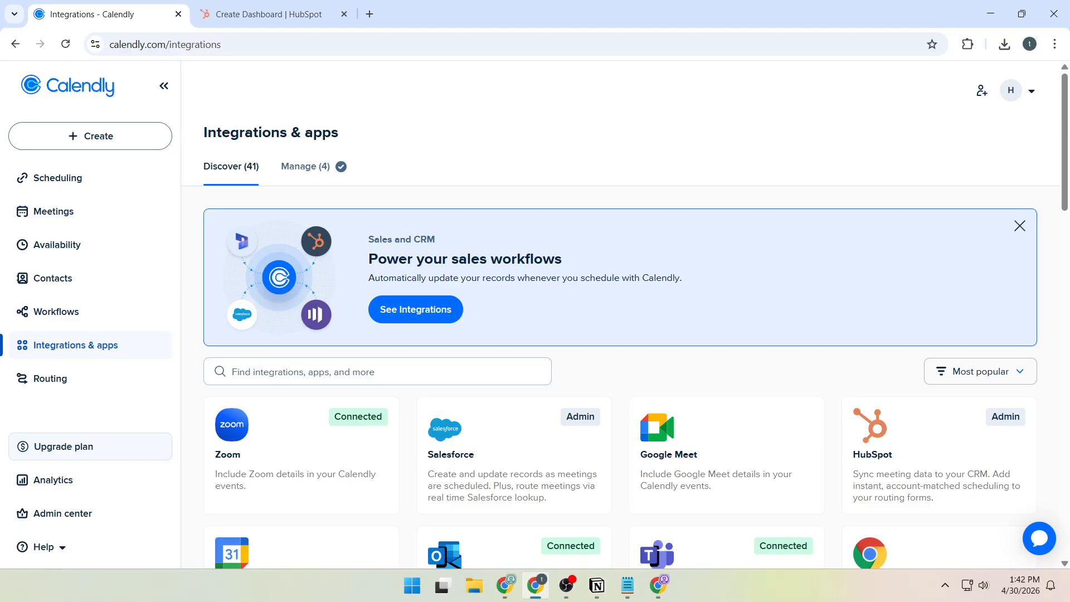
key("alt+Tab")
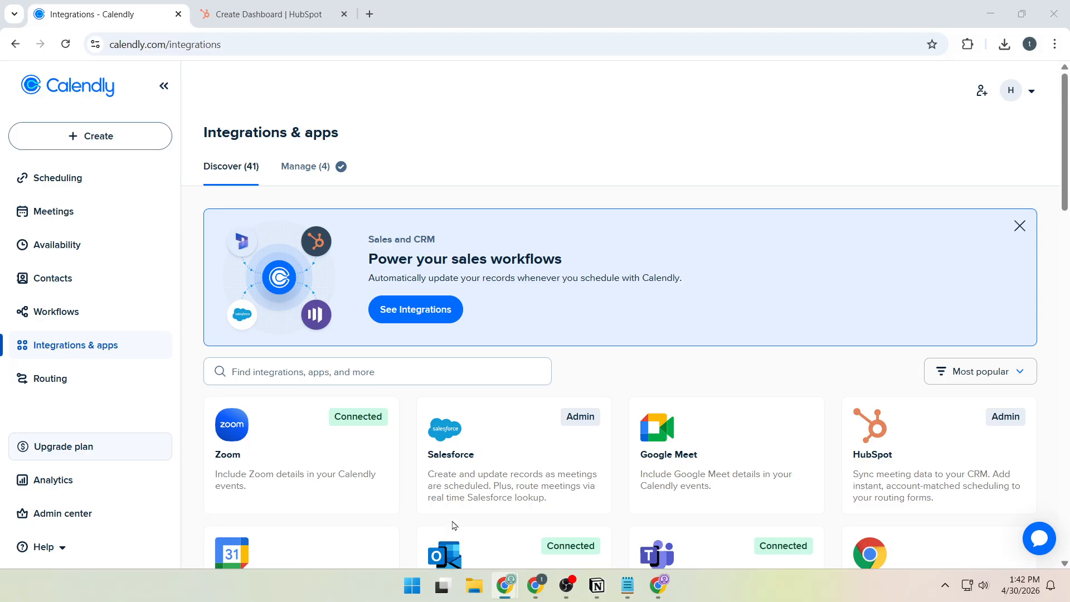
scroll(623, 496, "down", 14)
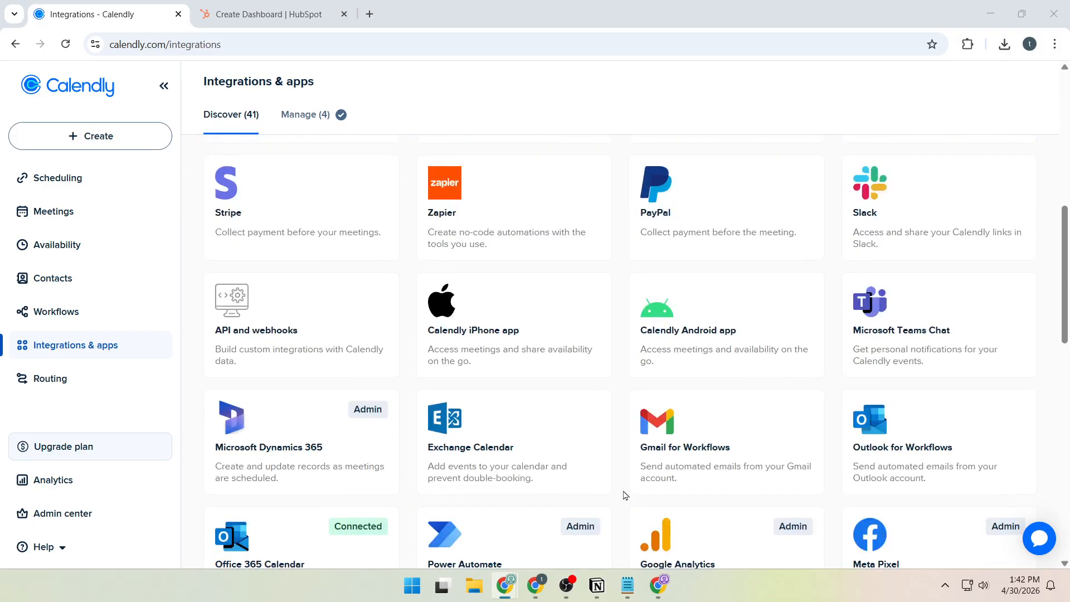
scroll(624, 494, "down", 5)
scroll(625, 492, "up", 12)
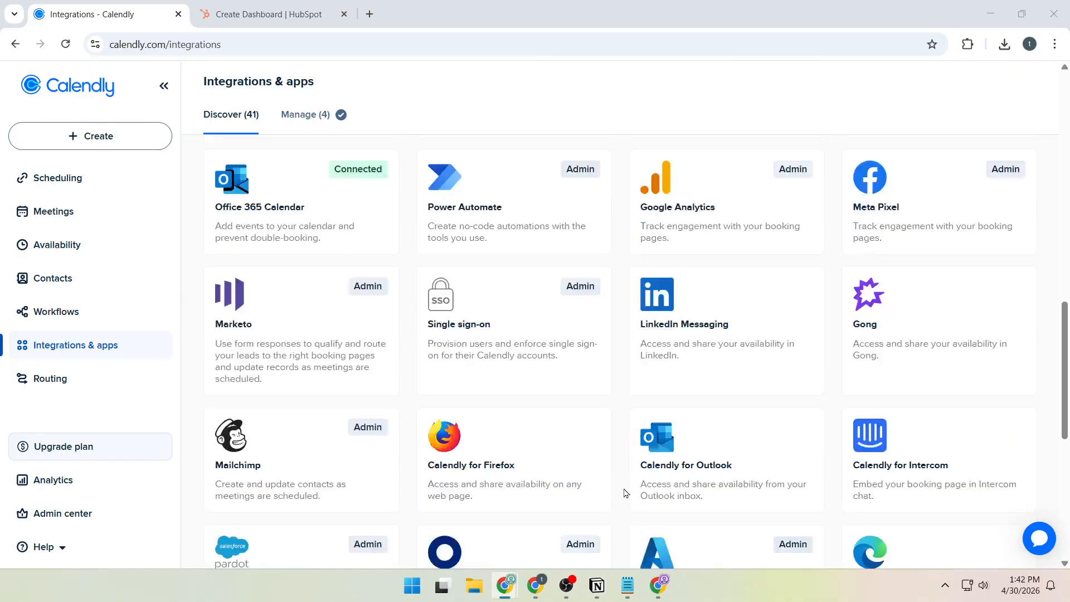
scroll(624, 490, "up", 5)
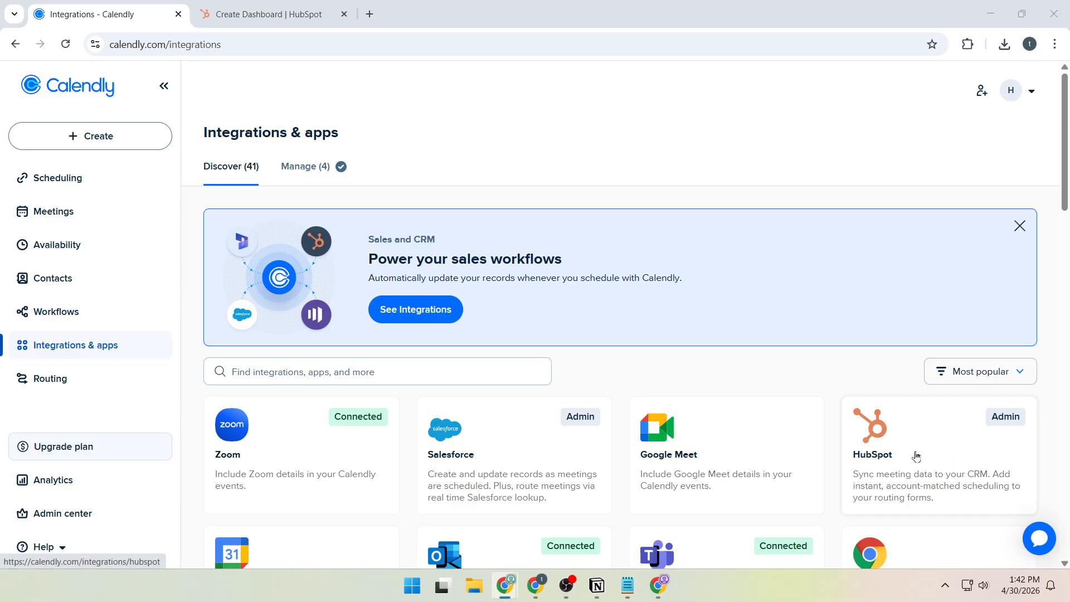
left_click(388, 375)
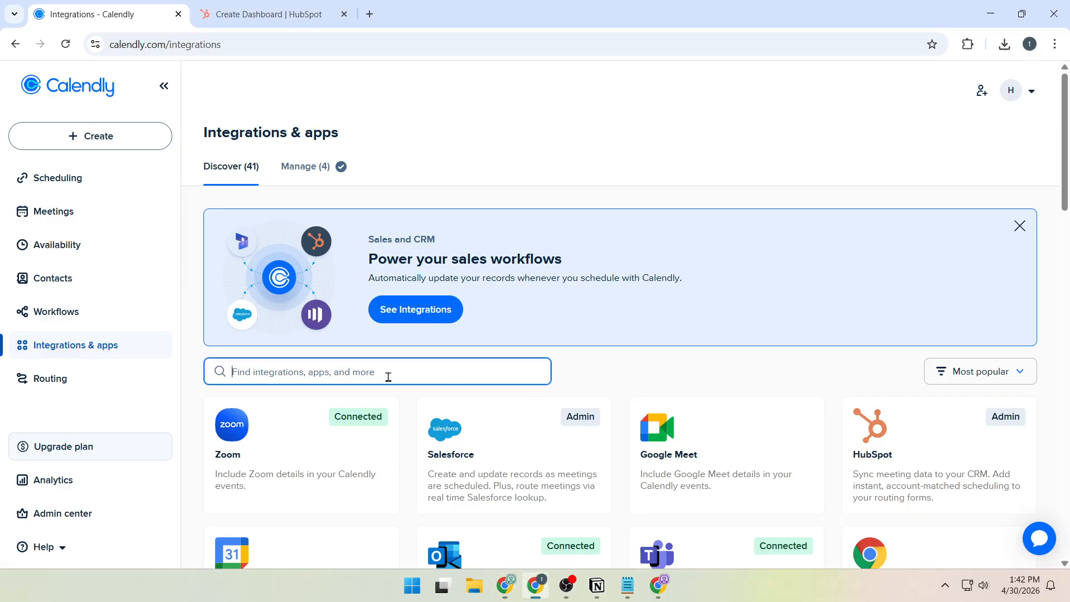
type("HubSpot")
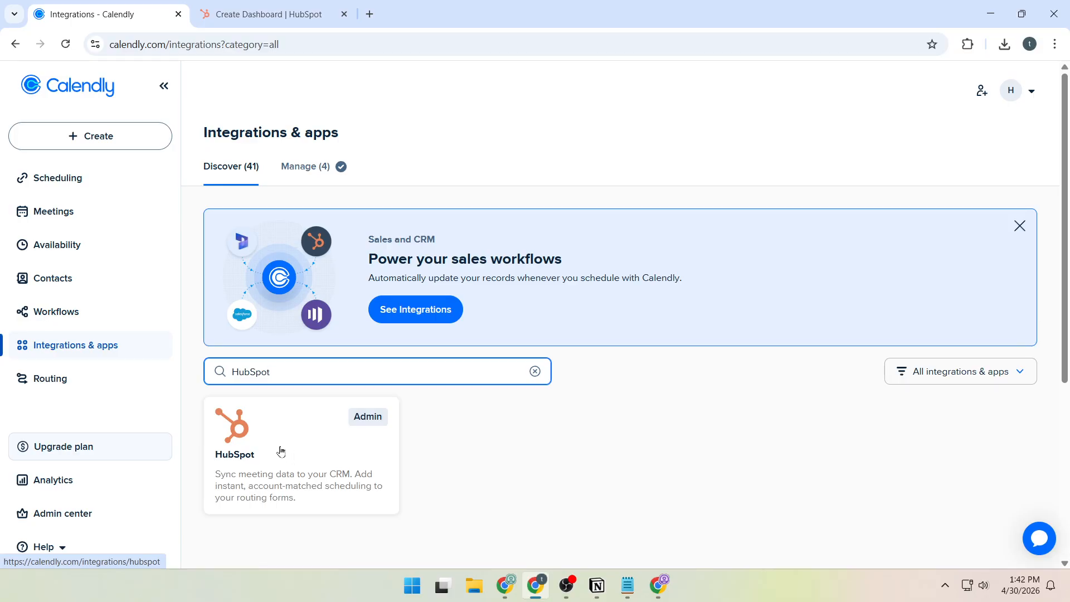
left_click(320, 462)
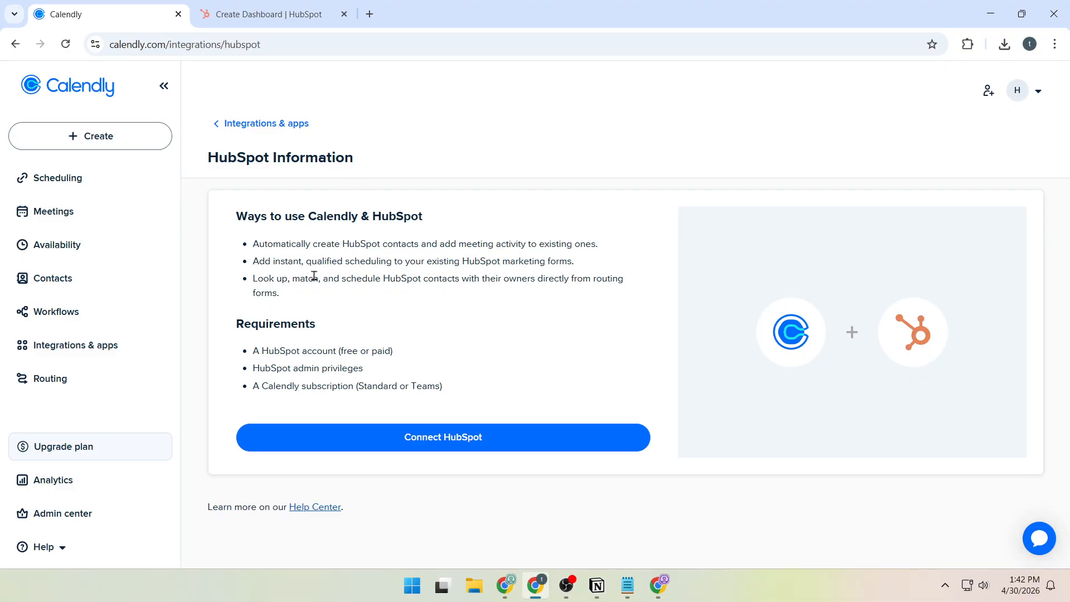
Connect Calendly to the HubSpot account named Hello, dismissing the browser's requests to access other apps and services.
left_click_drag(238, 216, 370, 215)
left_click(382, 241)
left_click(457, 441)
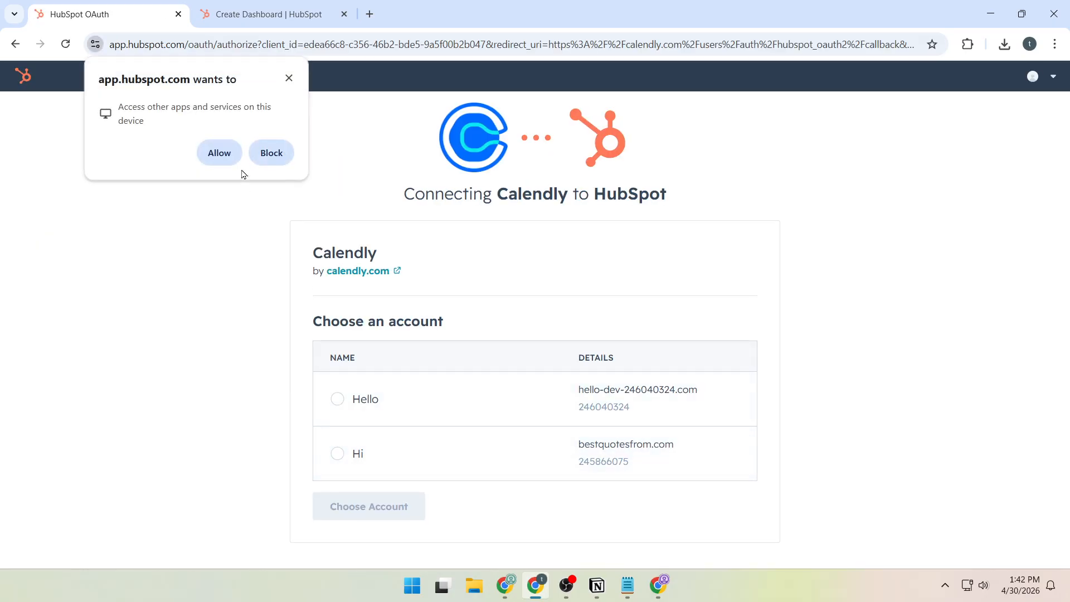
left_click(289, 78)
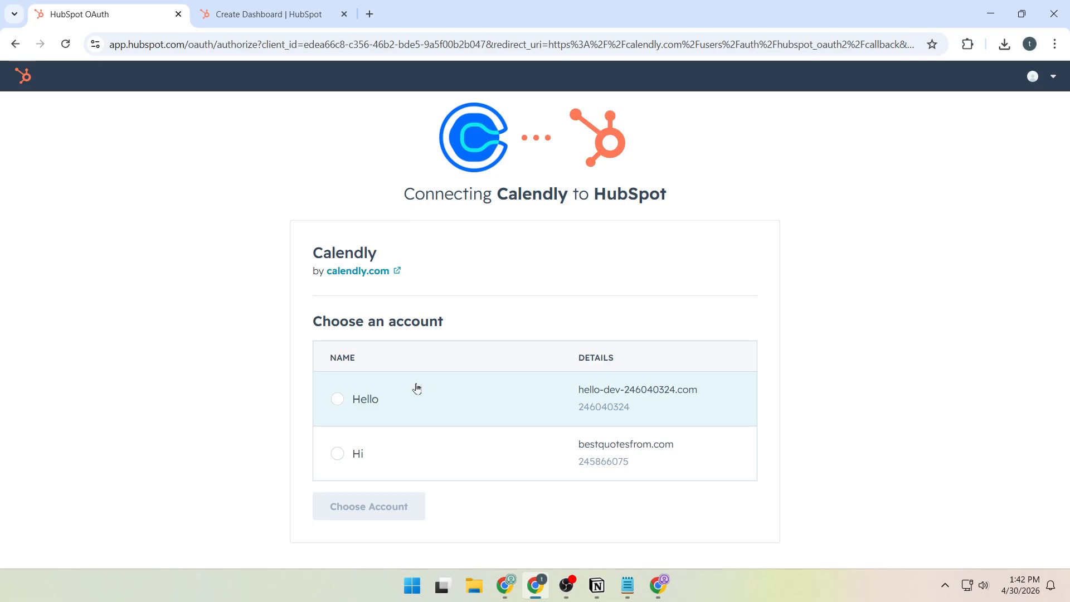
left_click(338, 401)
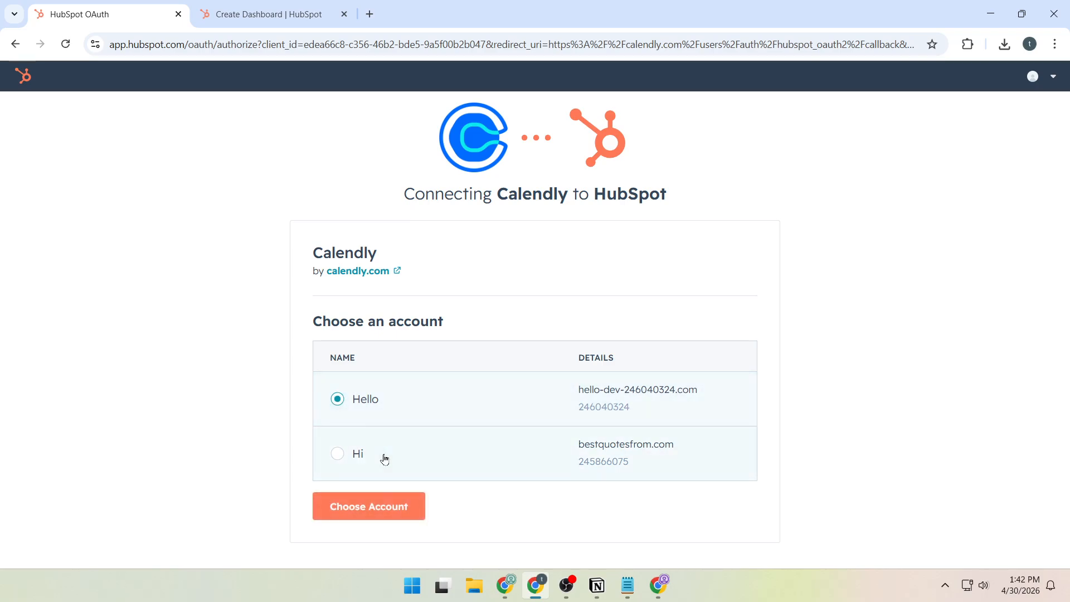
left_click(396, 515)
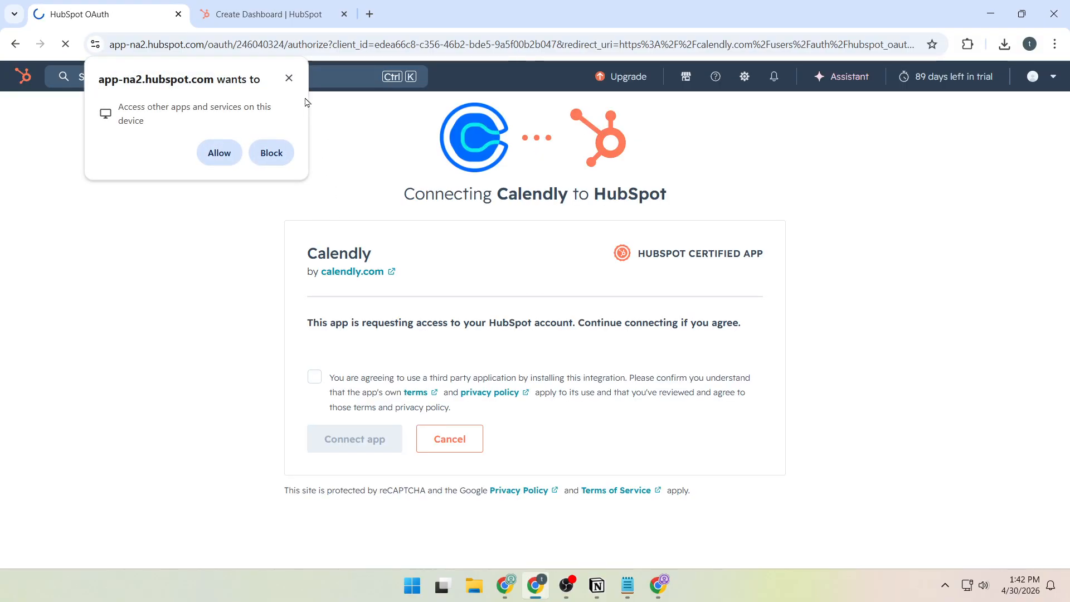
left_click(289, 78)
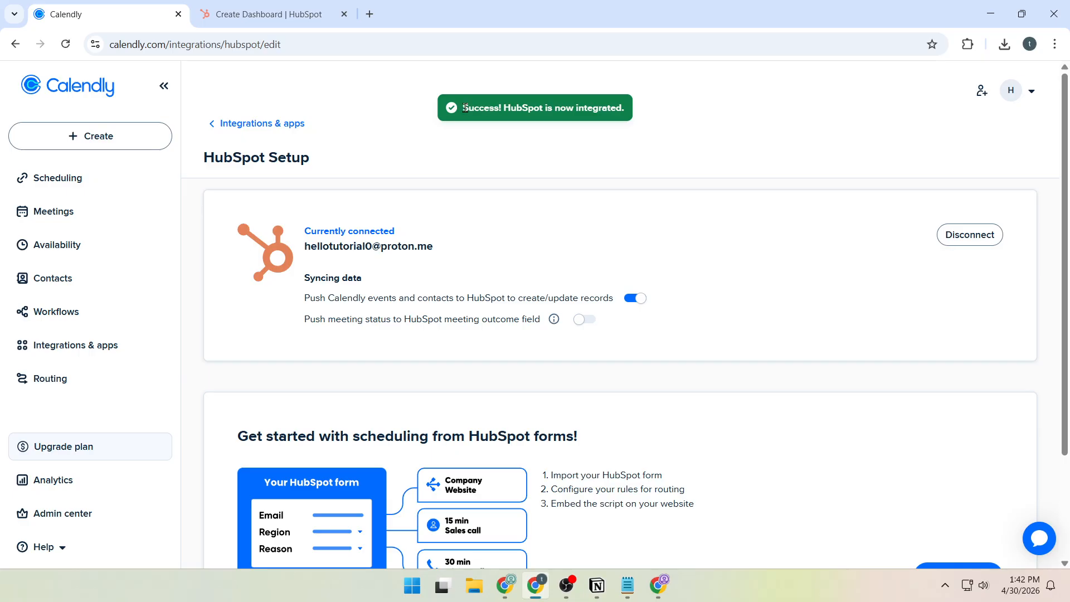
Check the integration message and the connection status on the HubSpot setup page.
left_click_drag(464, 108, 645, 113)
left_click(582, 110)
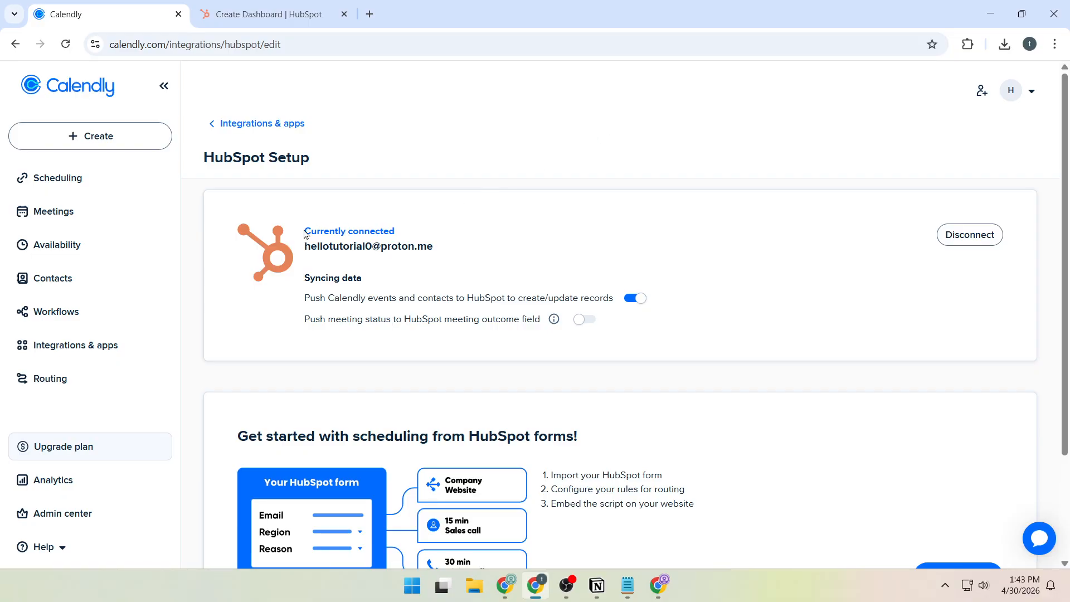
left_click_drag(305, 231, 396, 223)
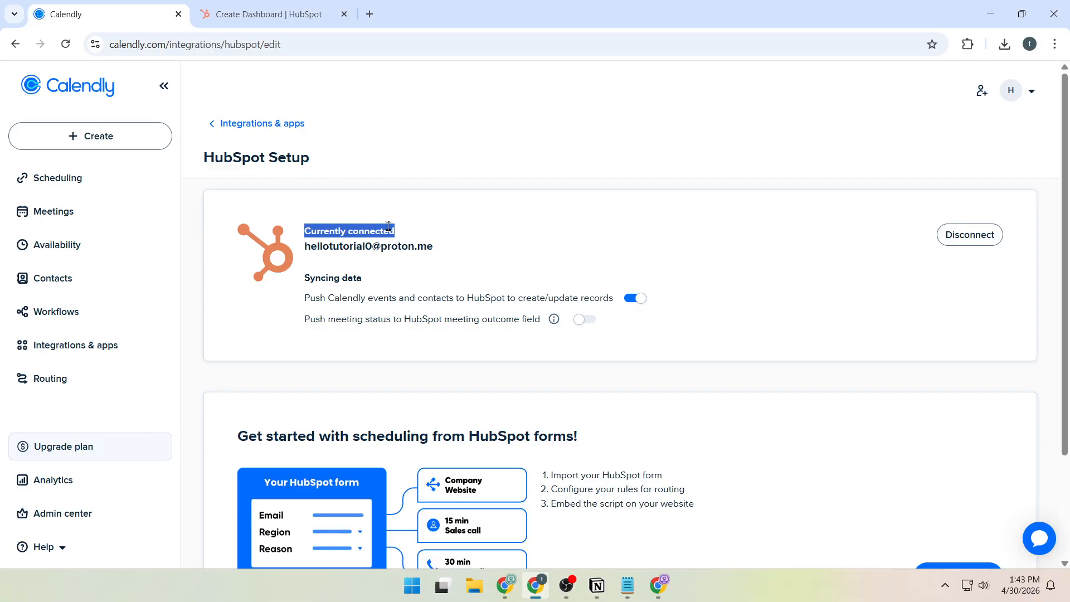
left_click(415, 244)
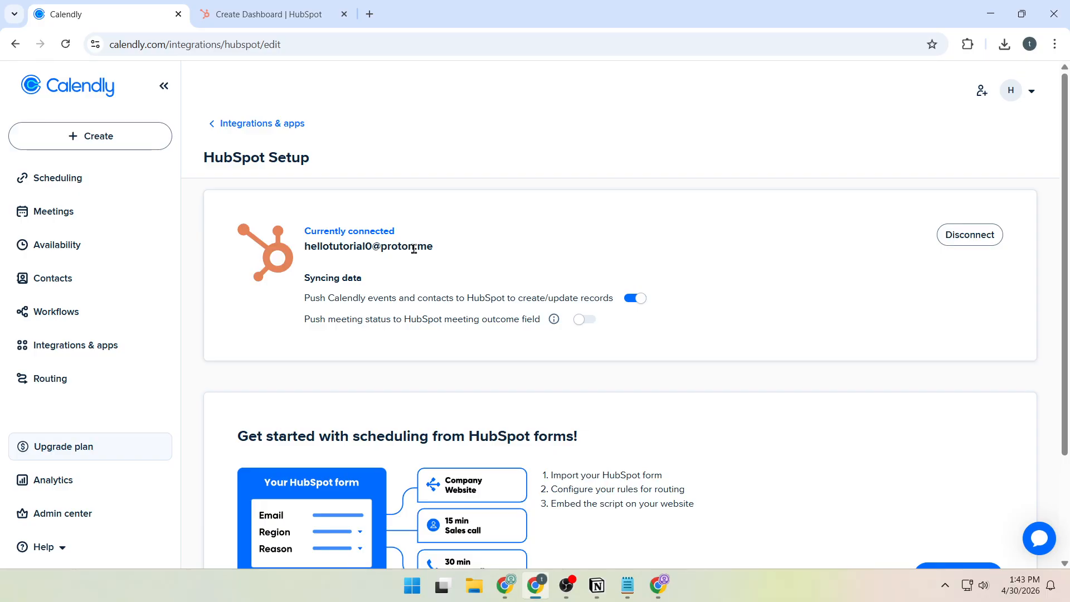
left_click_drag(305, 231, 402, 231)
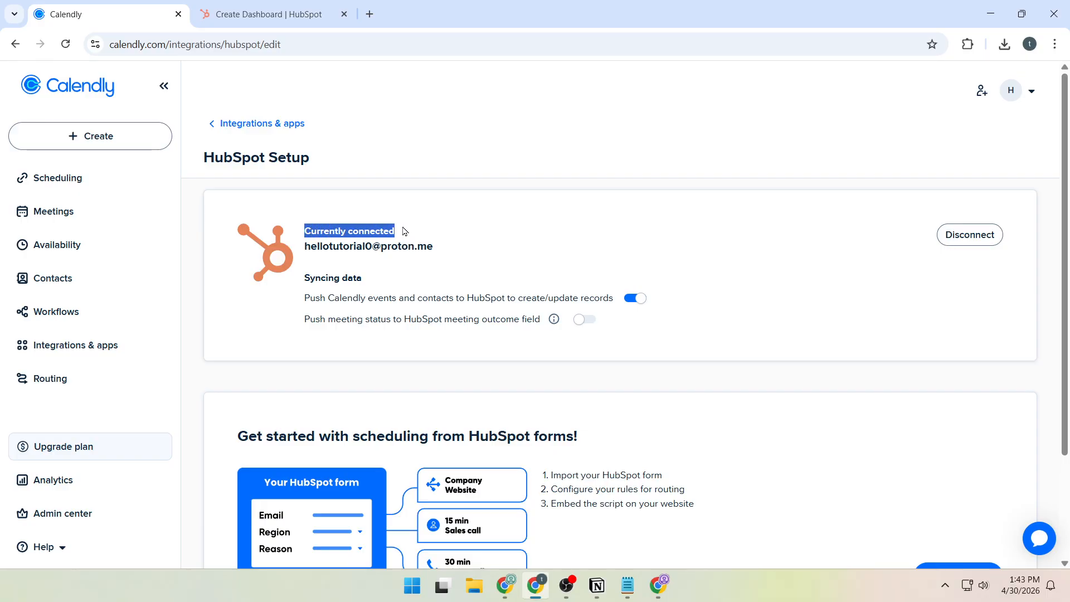
left_click(399, 240)
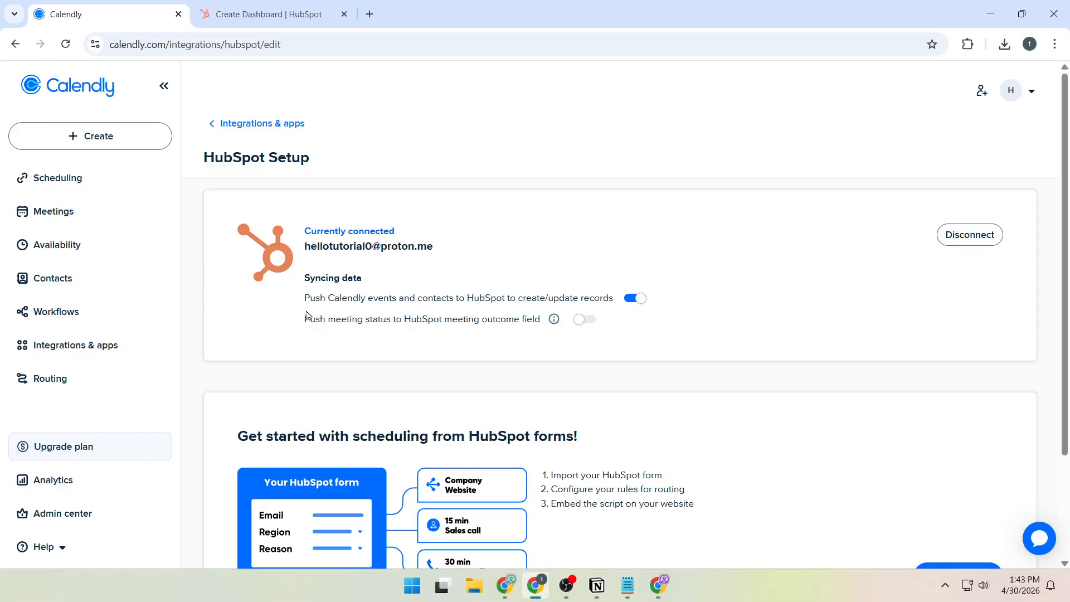
Enable pushing meeting status to the HubSpot meeting outcome field and review the events and contacts sync option.
left_click_drag(305, 317, 538, 321)
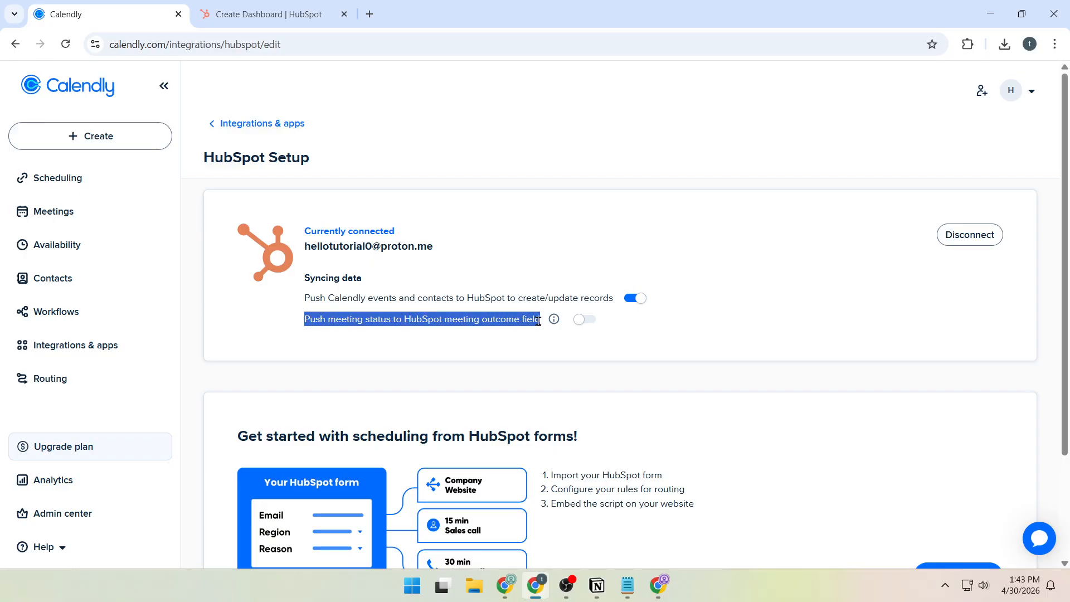
left_click(583, 320)
left_click(405, 323)
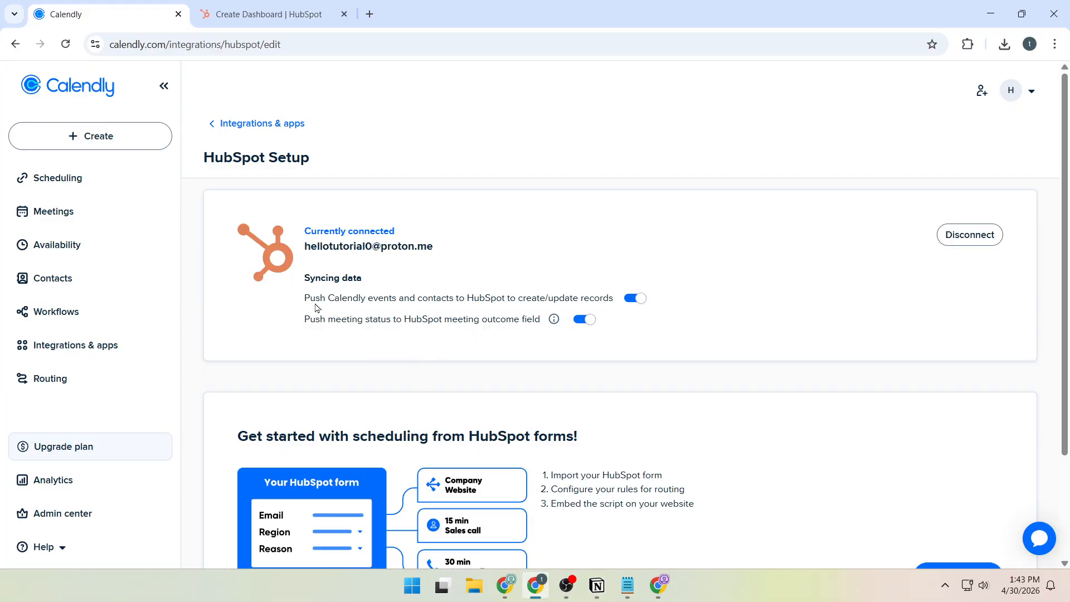
left_click_drag(305, 300, 611, 301)
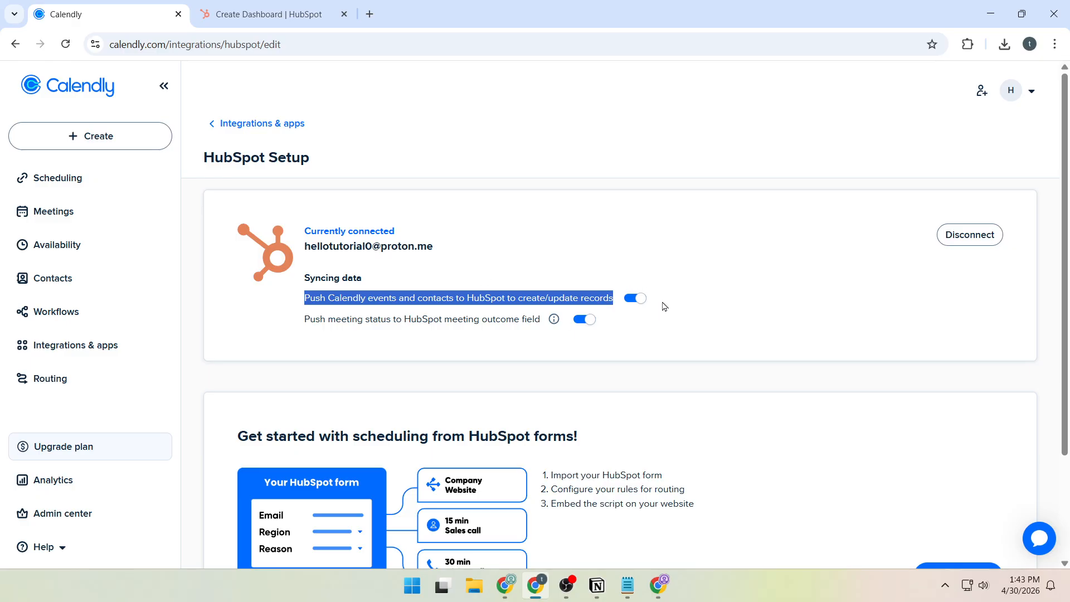
left_click(496, 299)
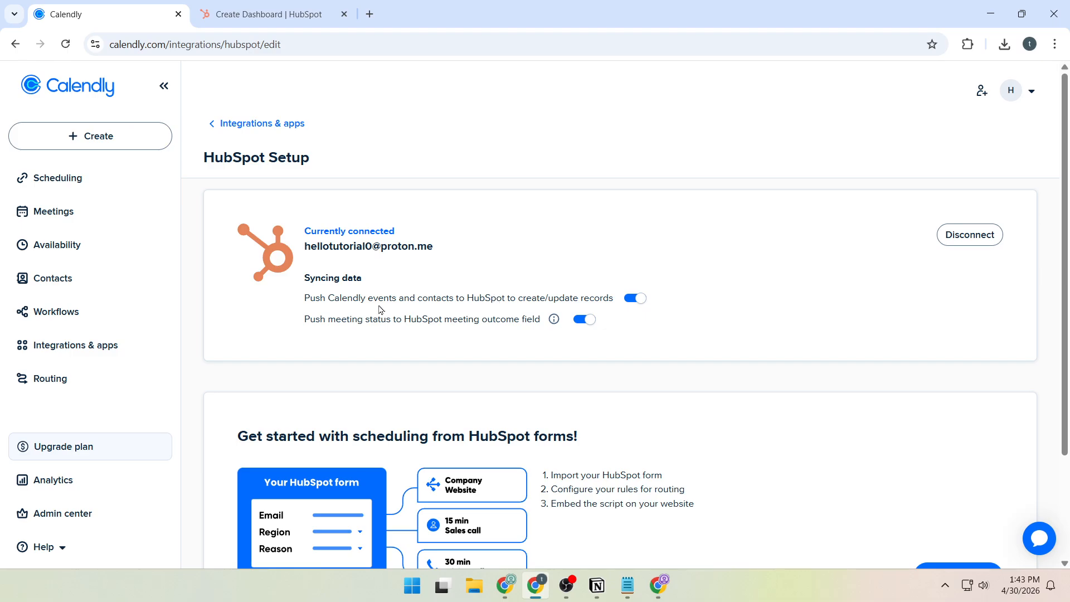
Copy the 30 Minute Meeting booking link and open it in the other Chrome window in place of the old confirmation page.
left_click(104, 182)
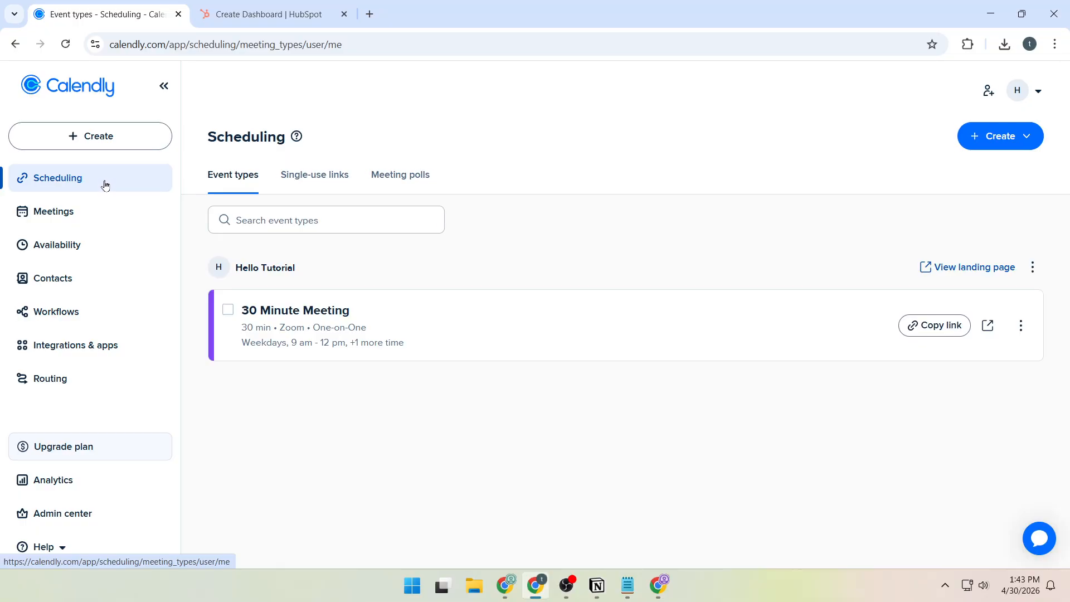
left_click(940, 328)
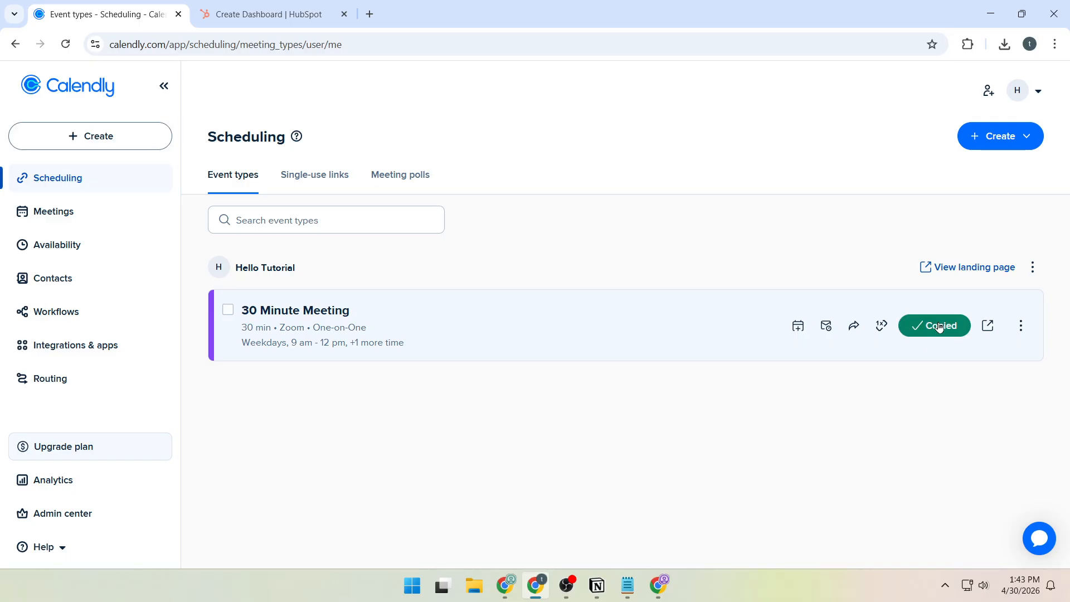
left_click(658, 588)
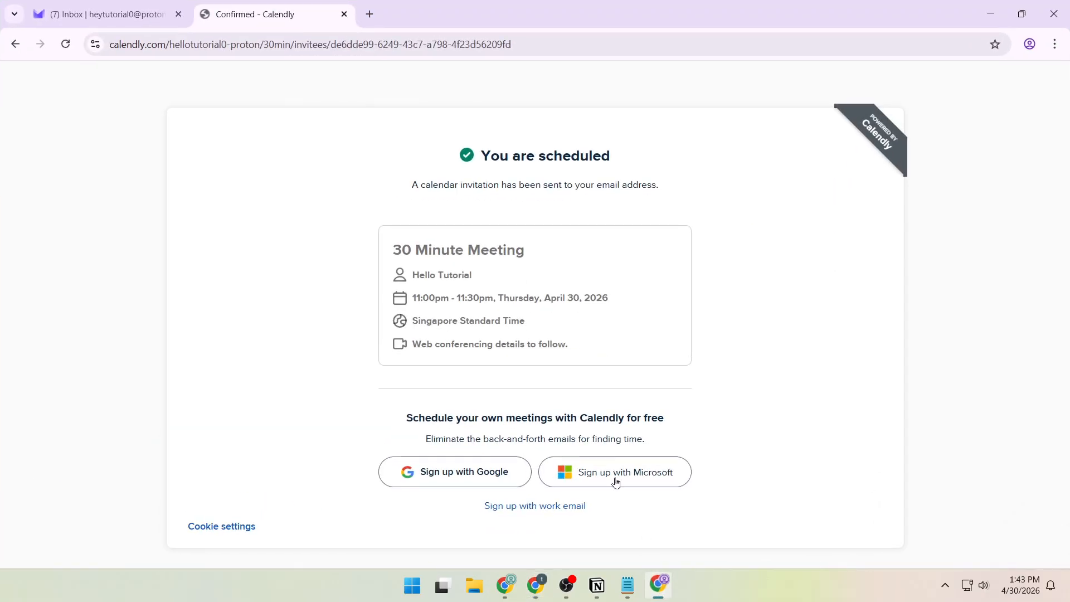
left_click(344, 14)
left_click(204, 17)
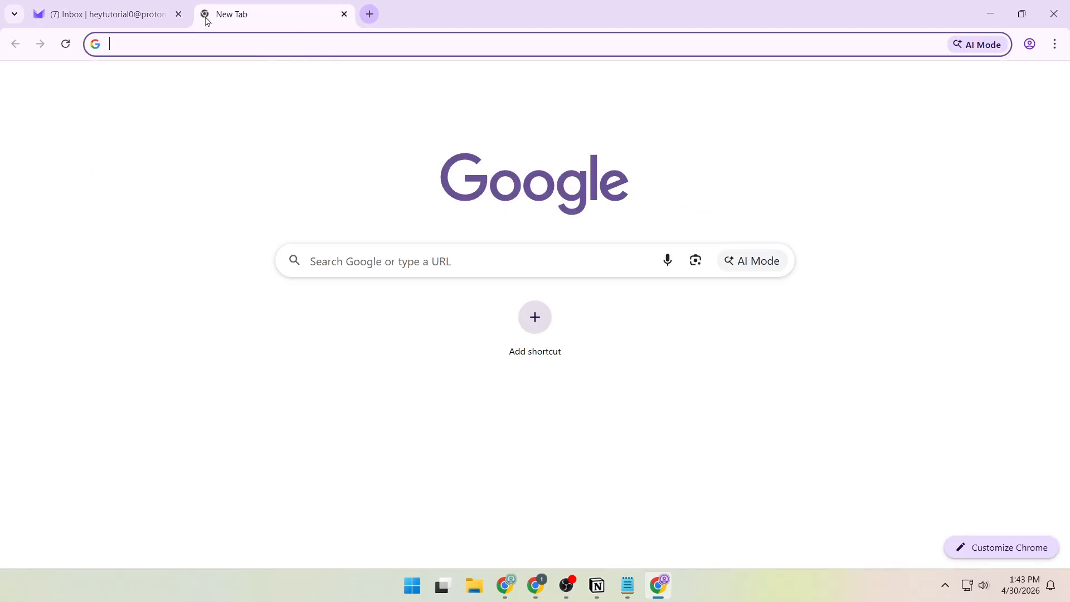
key("ctrl+v")
key("Return")
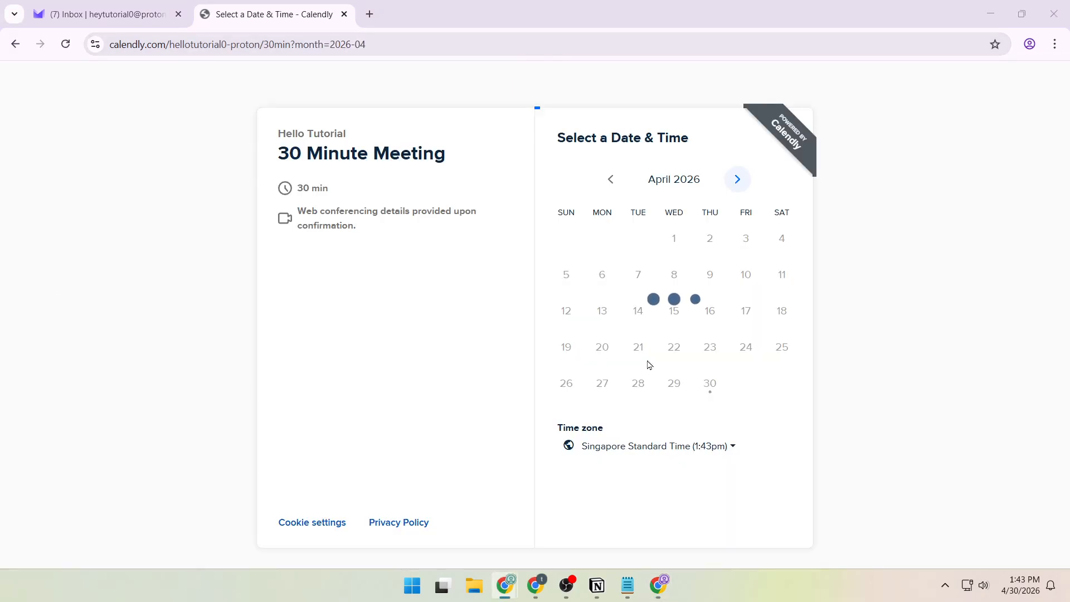
Choose the 10:30pm slot on Thursday, April 30, 2026 for the 30 Minute Meeting.
left_click(710, 385)
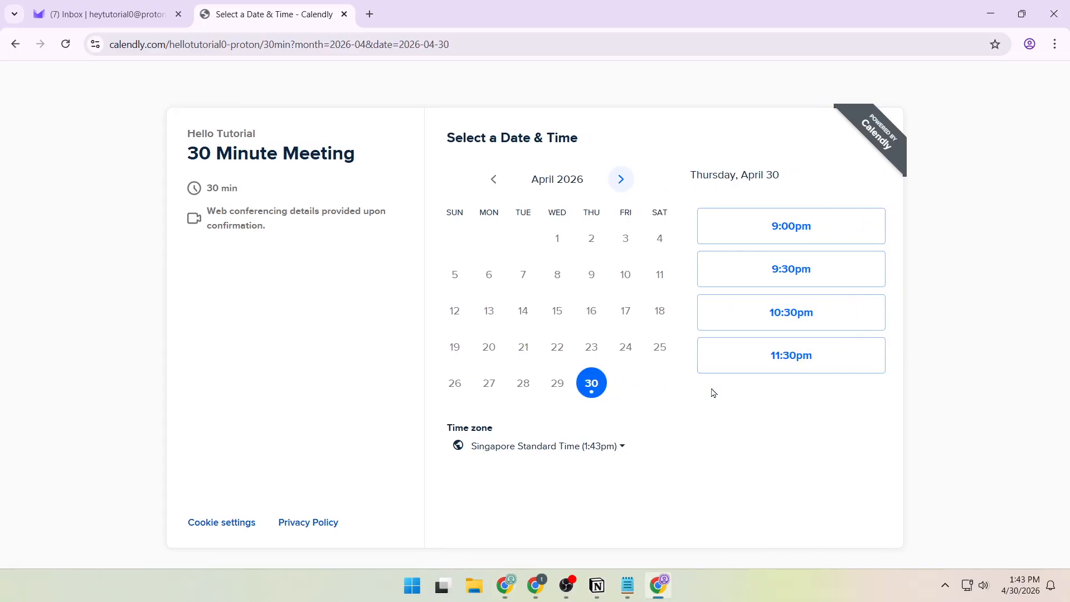
left_click(743, 318)
left_click(831, 317)
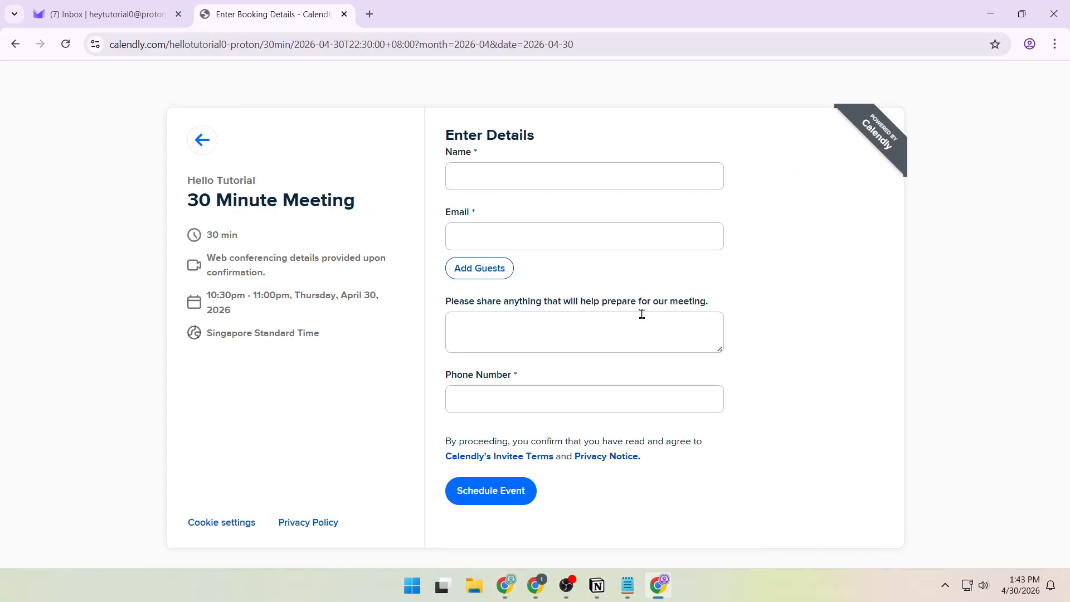
Enter the invitee's name, email and phone number, schedule the event, and check the booking confirmation.
left_click(504, 173)
type("Test Lead")
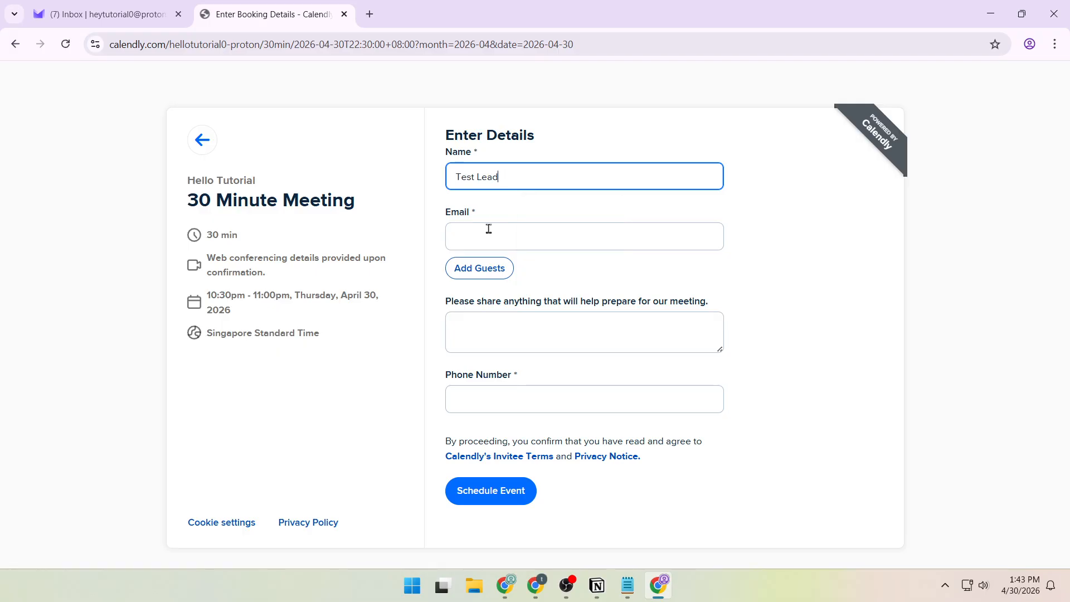
left_click(487, 229)
left_click(545, 273)
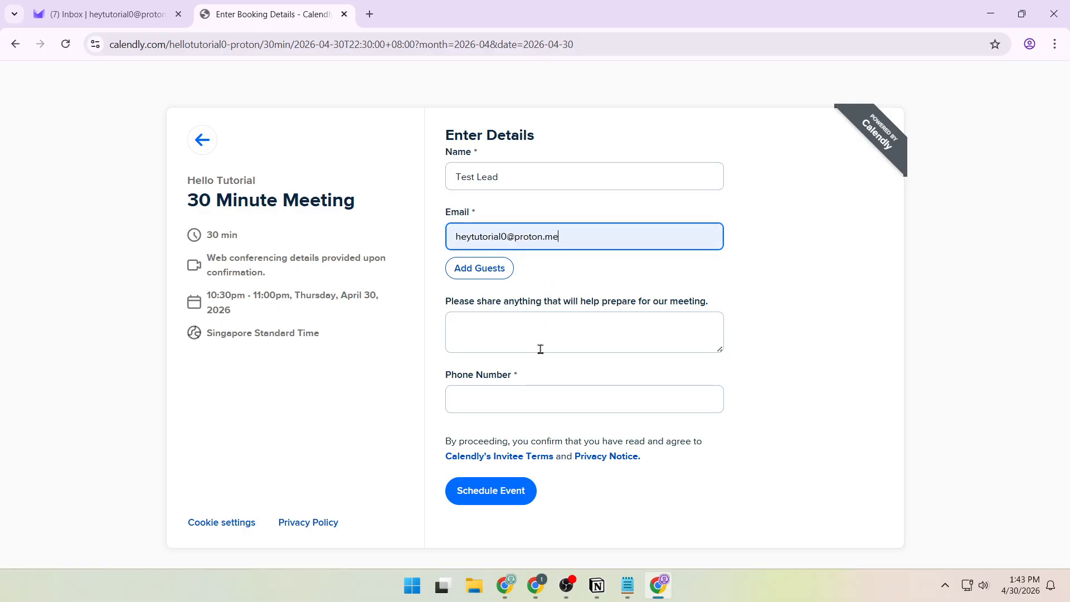
left_click(511, 402)
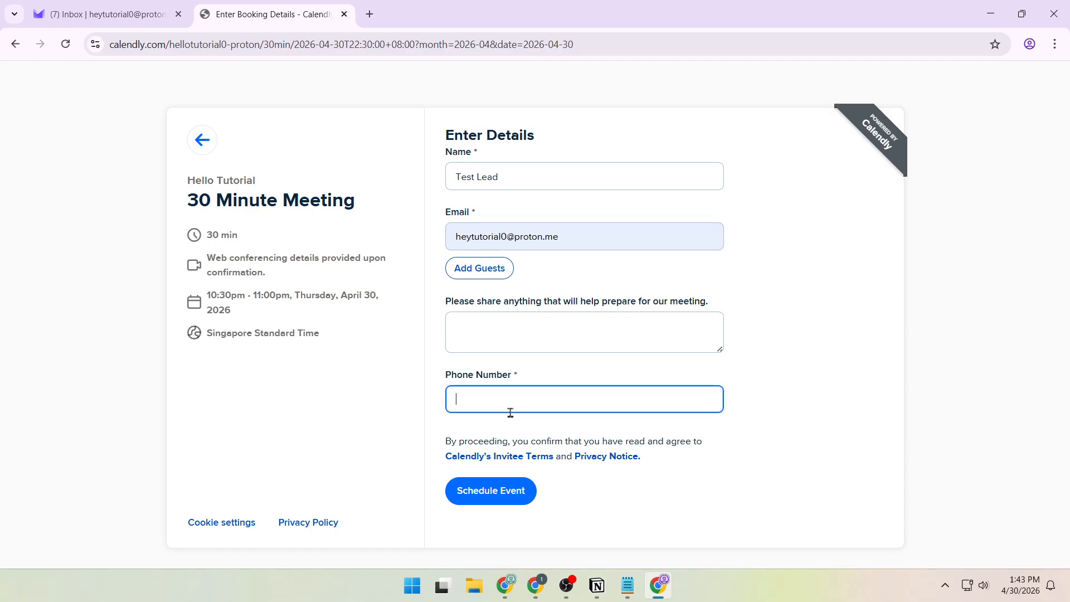
type("654734")
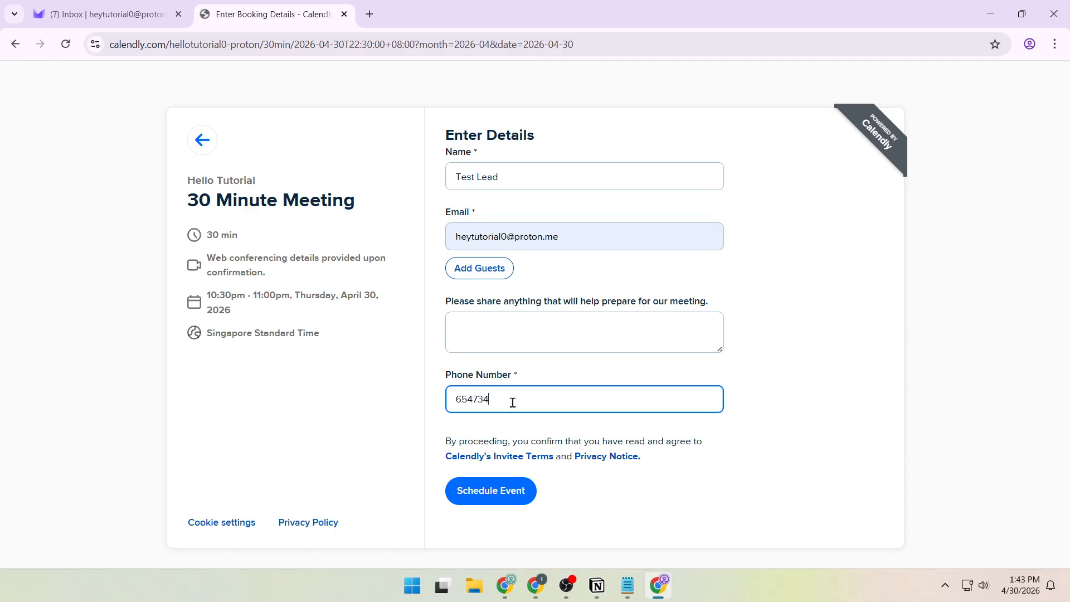
left_click(477, 488)
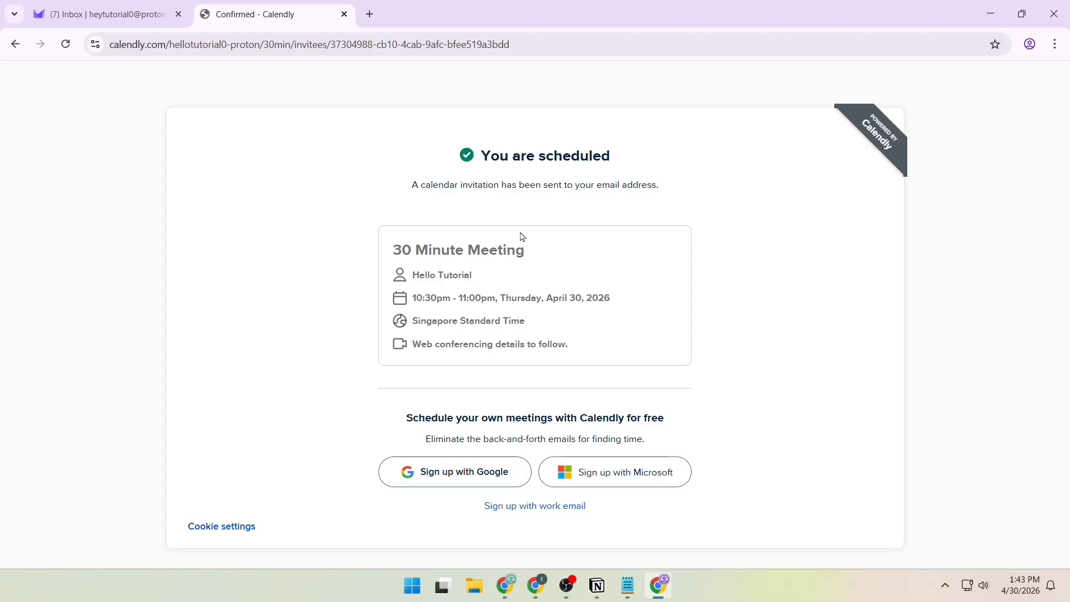
left_click_drag(474, 171, 647, 150)
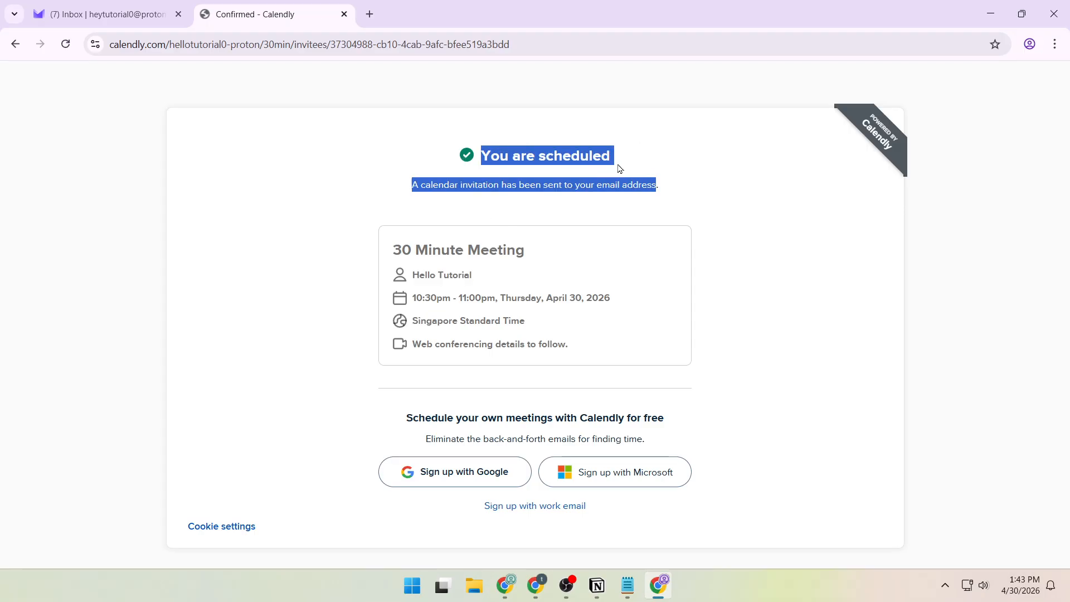
Switch to HubSpot, open the CRM contacts list, and refresh it to check for the newly booked contact.
left_click(734, 185)
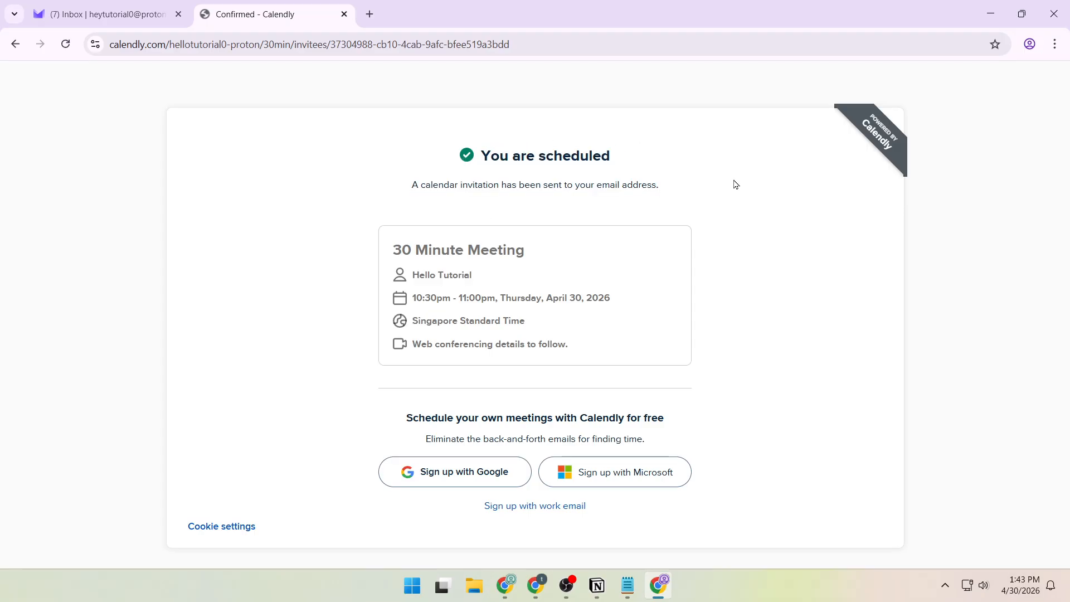
left_click(990, 14)
left_click(253, 17)
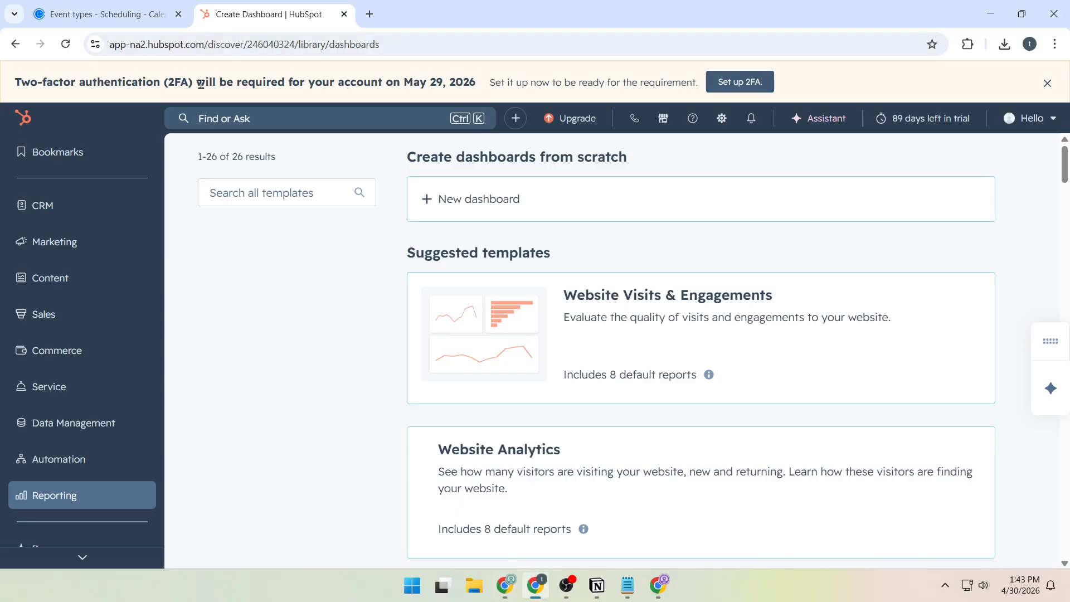
mouse_move(61, 215)
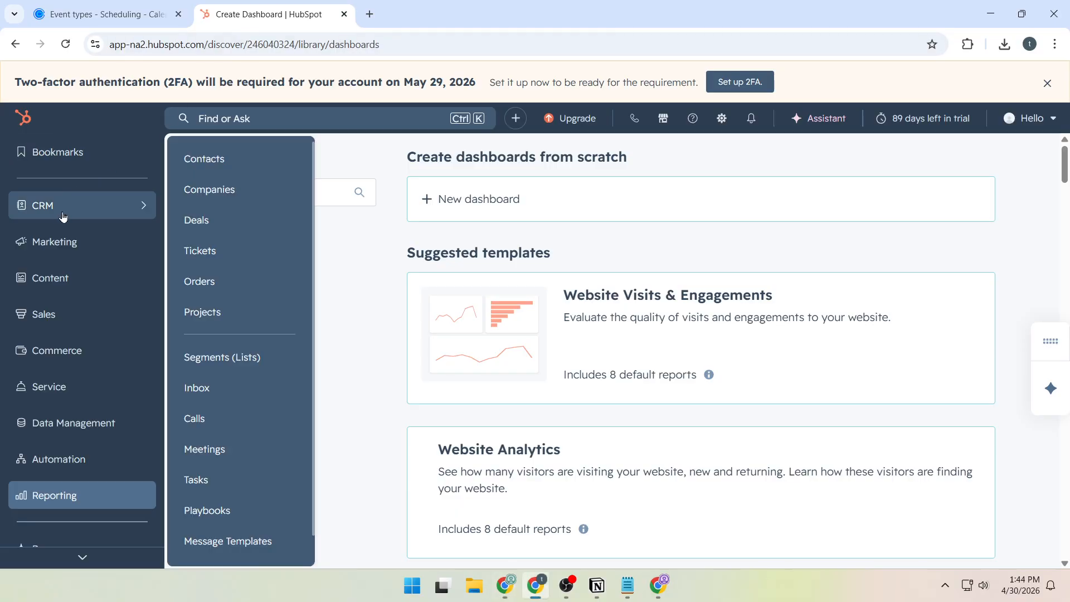
left_click(198, 159)
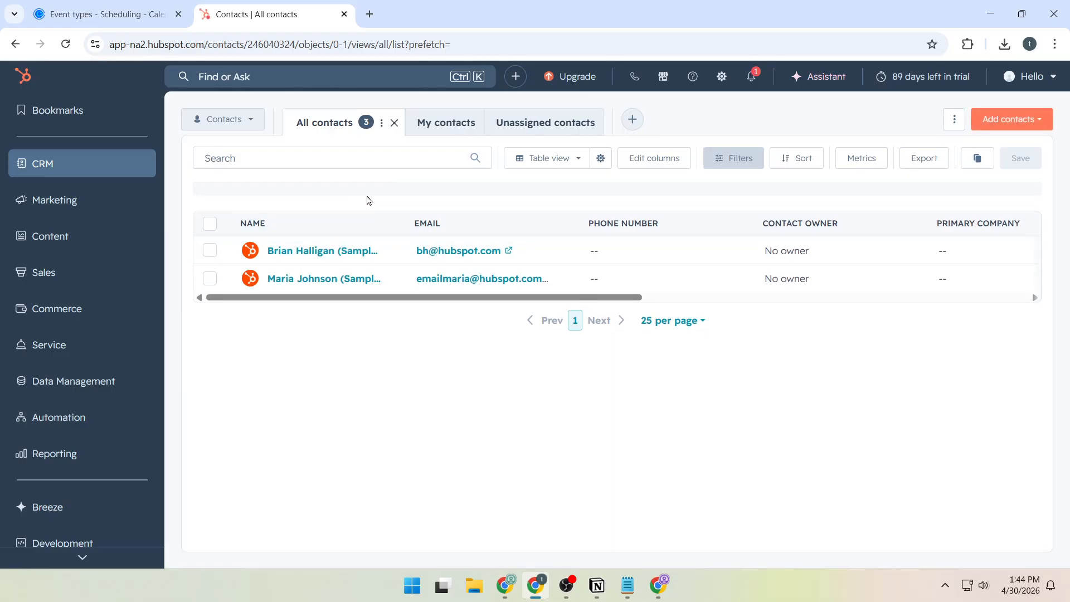
left_click(64, 46)
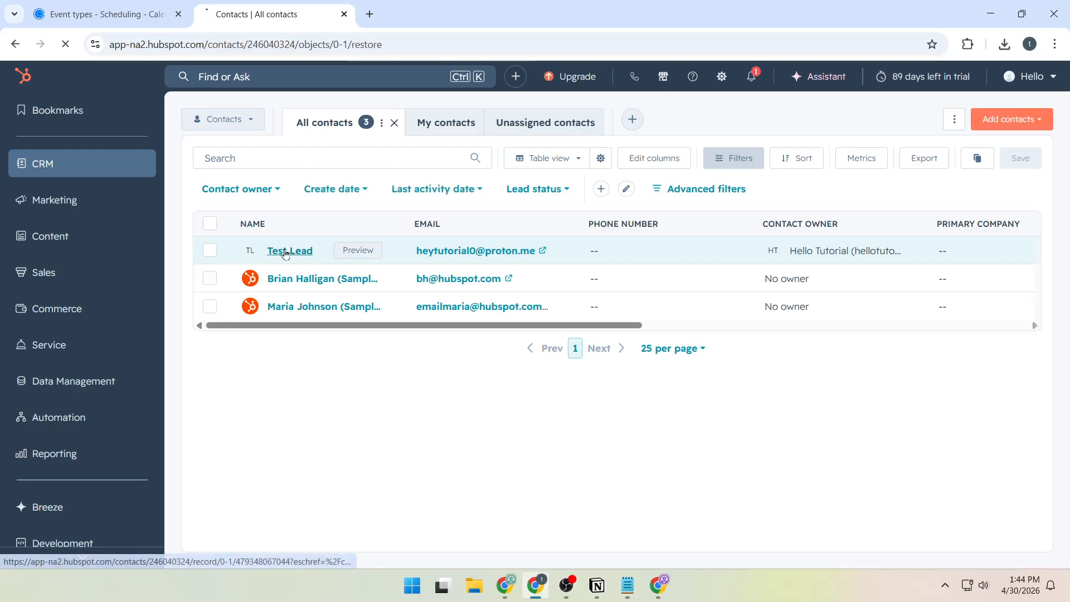
Open the test lead's contact record, expand the upcoming Calendly 30 Minute Meeting activity, and examine its synced details and the contact's activity history.
left_click(285, 252)
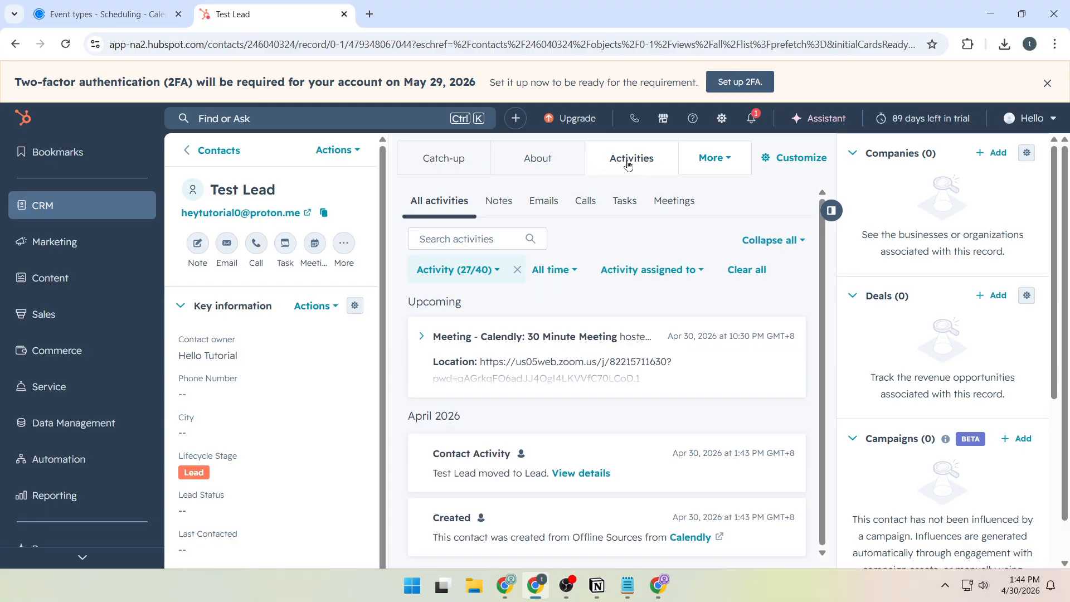
left_click(421, 337)
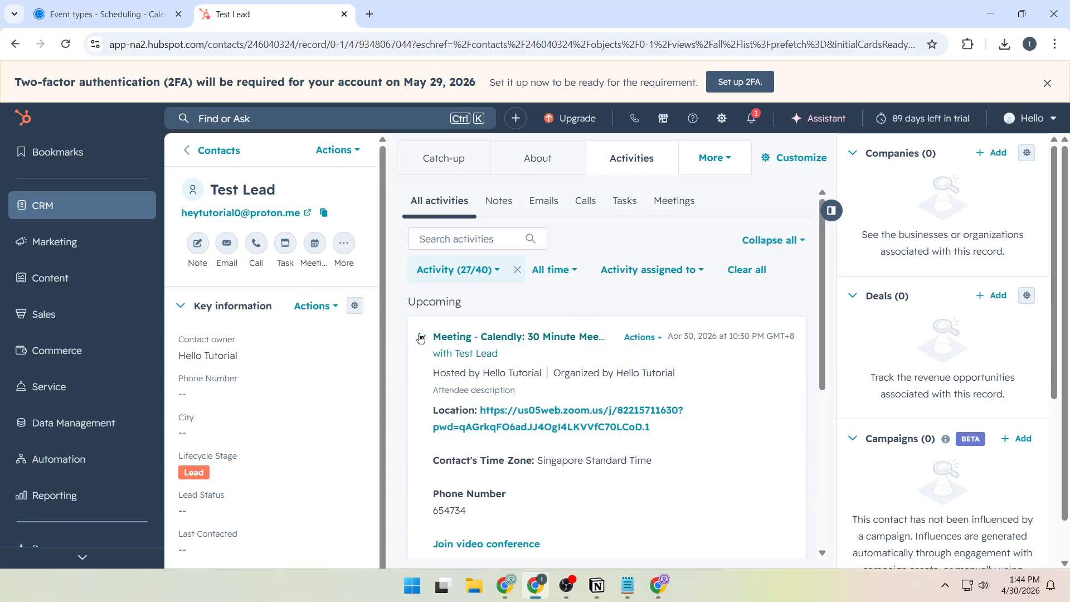
scroll(560, 372, "down", 3)
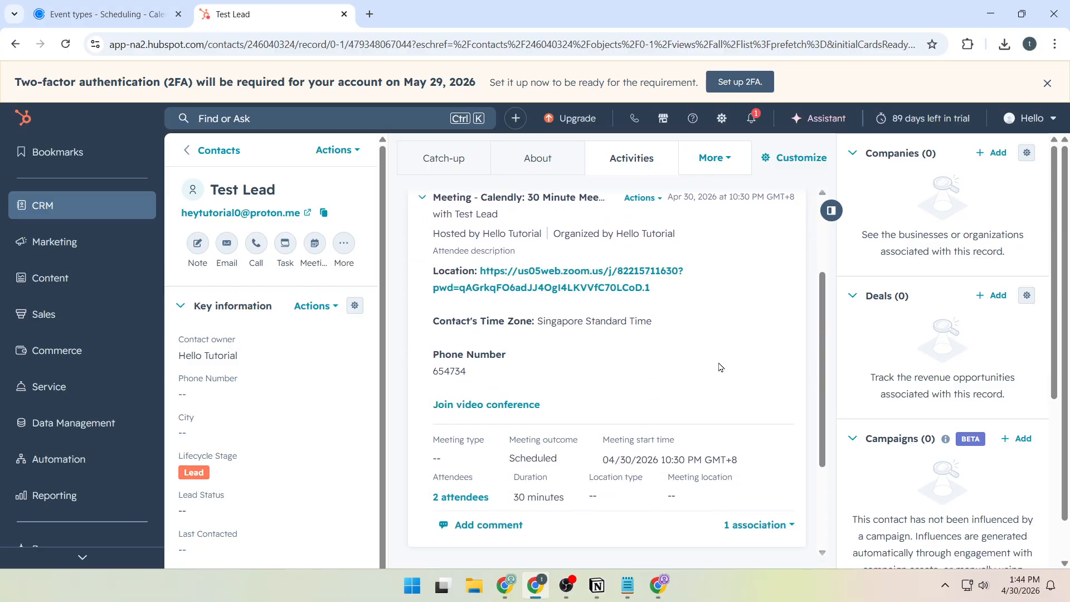
scroll(646, 273, "up", 2)
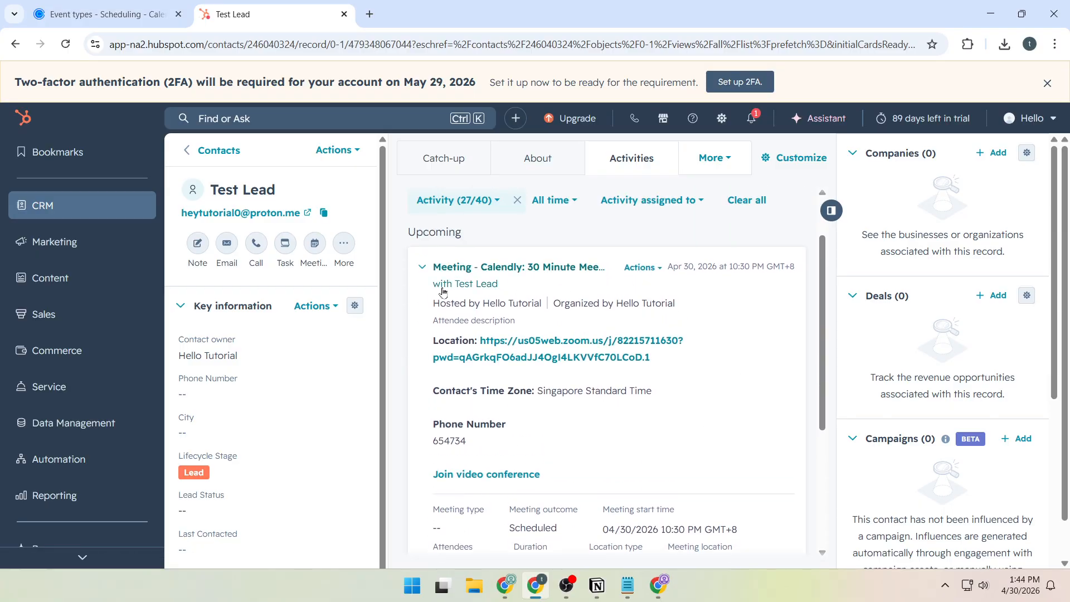
scroll(580, 351, "down", 4)
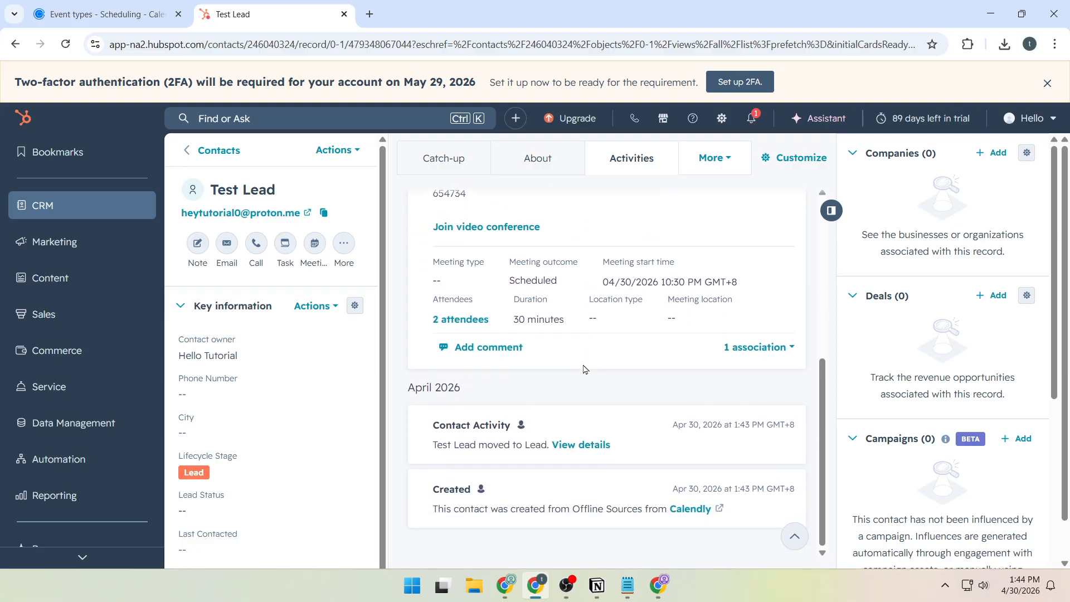
scroll(584, 369, "up", 3)
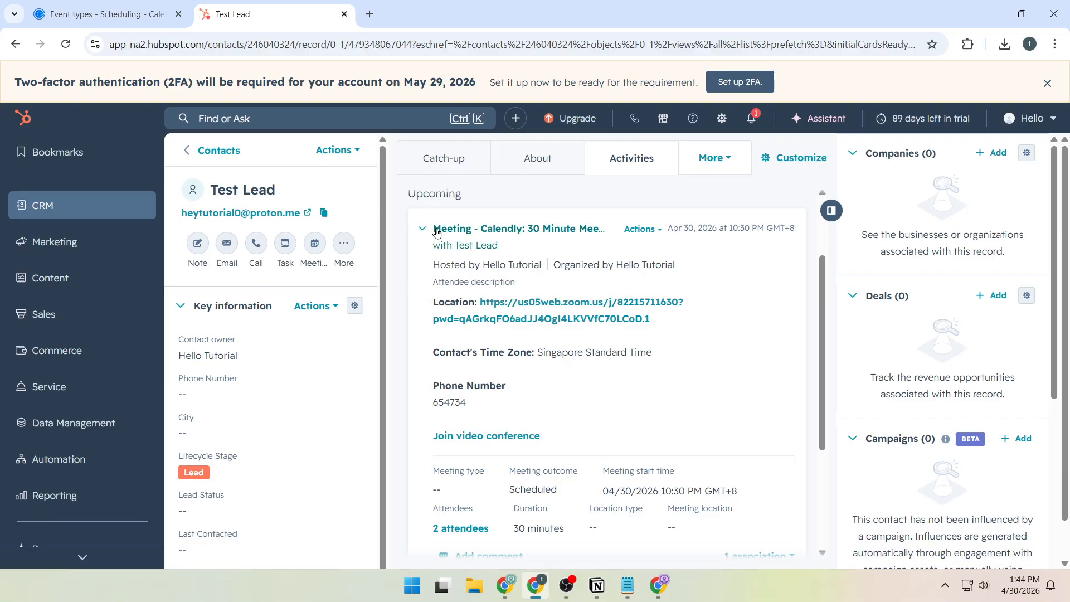
mouse_move(449, 234)
scroll(620, 352, "down", 3)
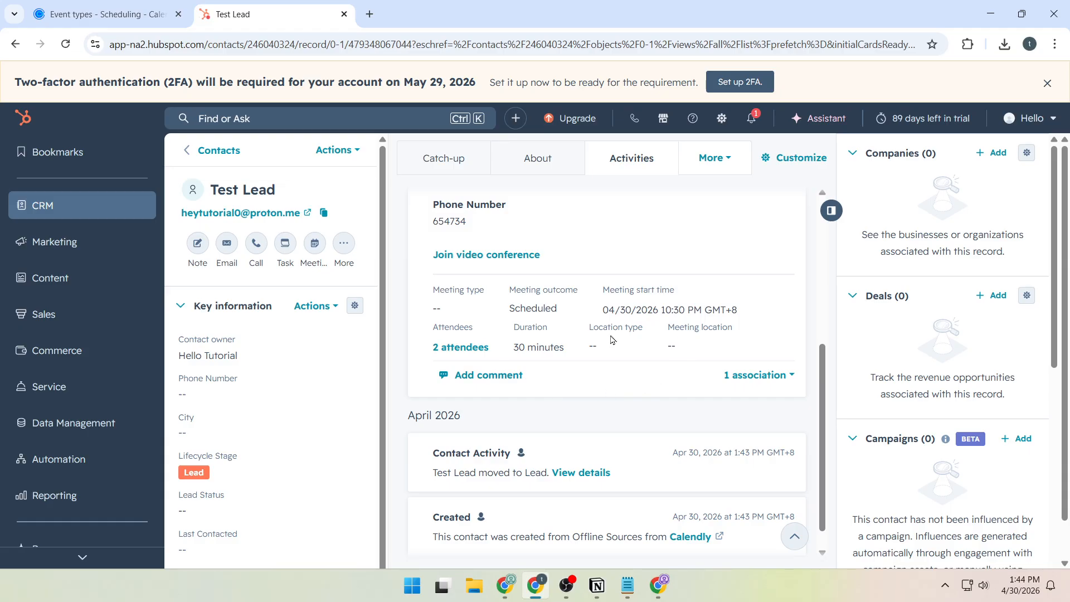
scroll(540, 340, "up", 3)
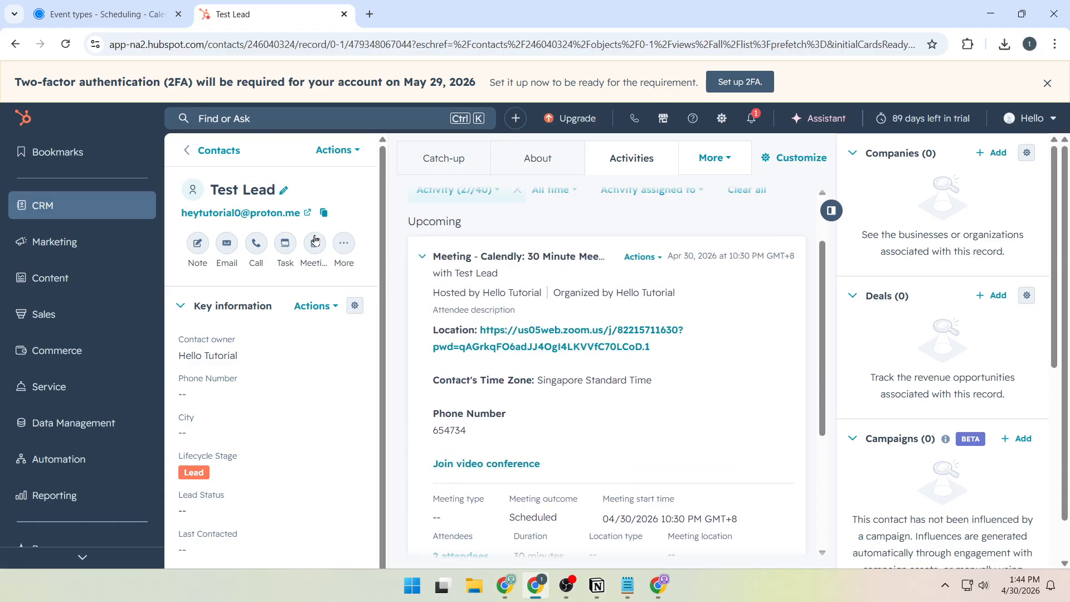
Return to the event types page in Calendly.
left_click(118, 27)
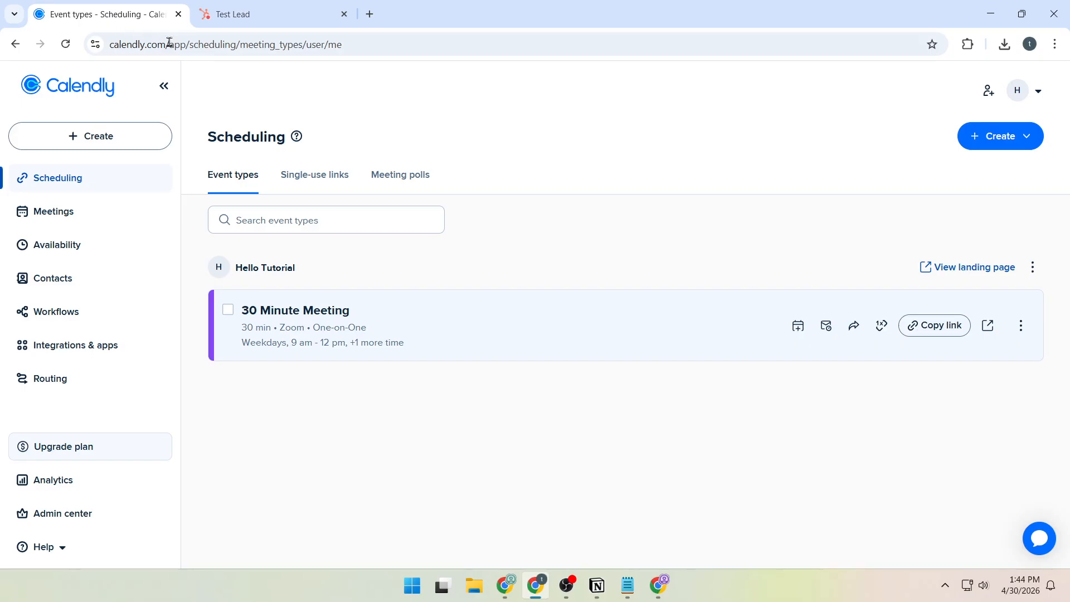